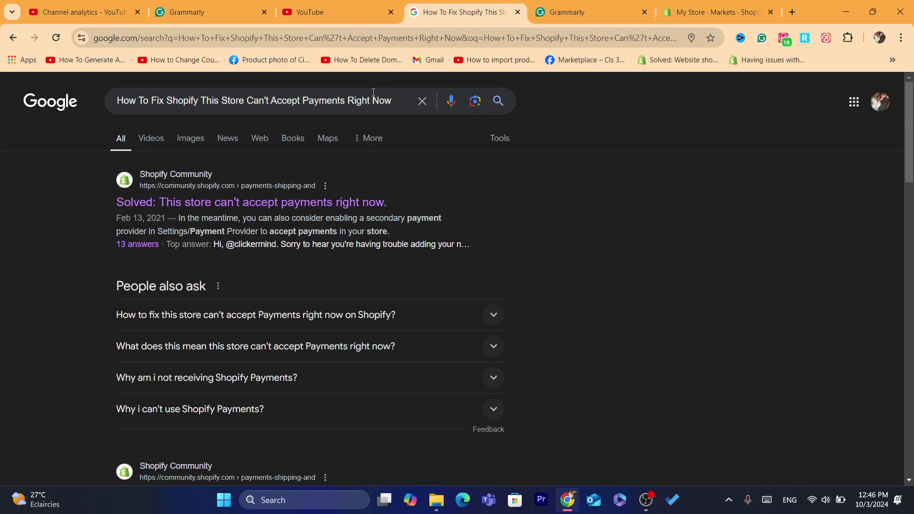
Step: Select the Google search query and the query part of the results page's web address
triple_click(343, 106)
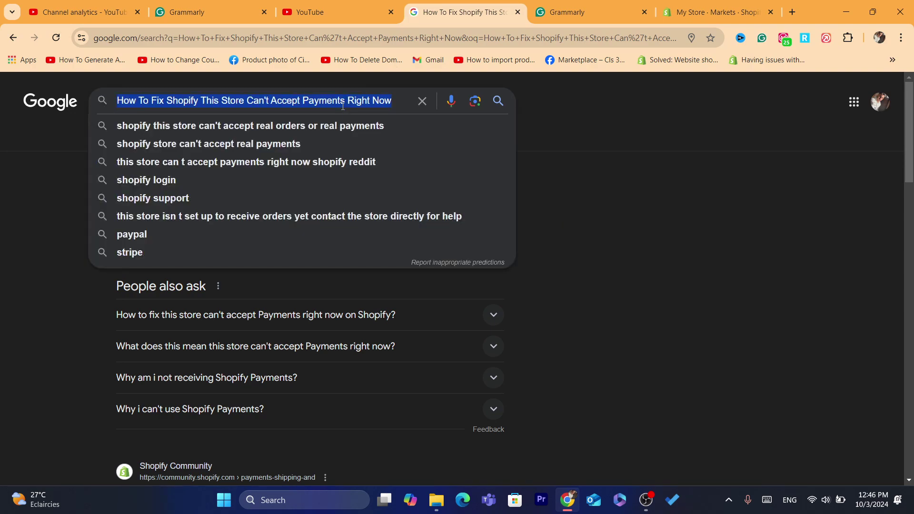
click(428, 45)
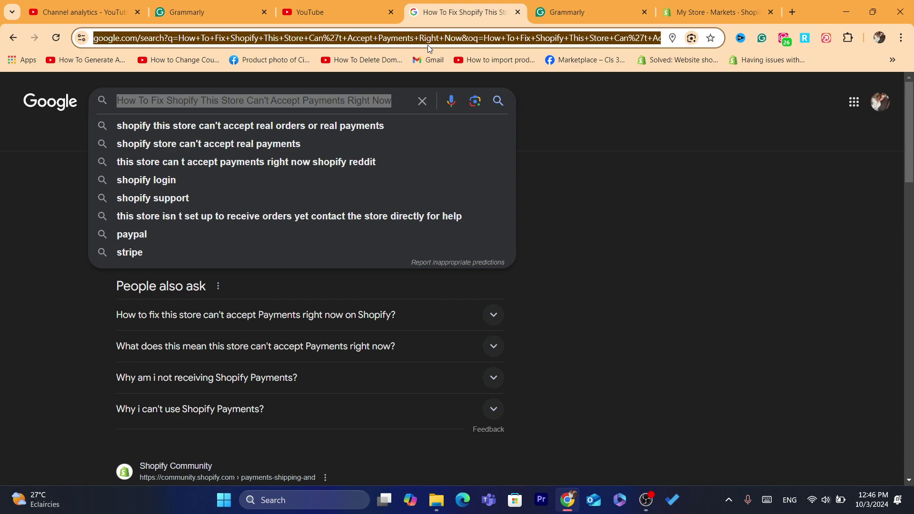
drag(427, 45, 477, 44)
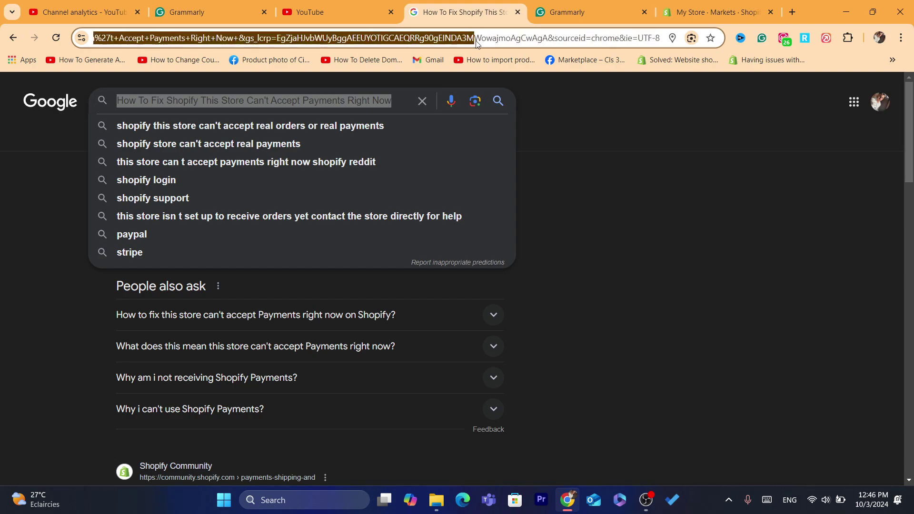
click(691, 176)
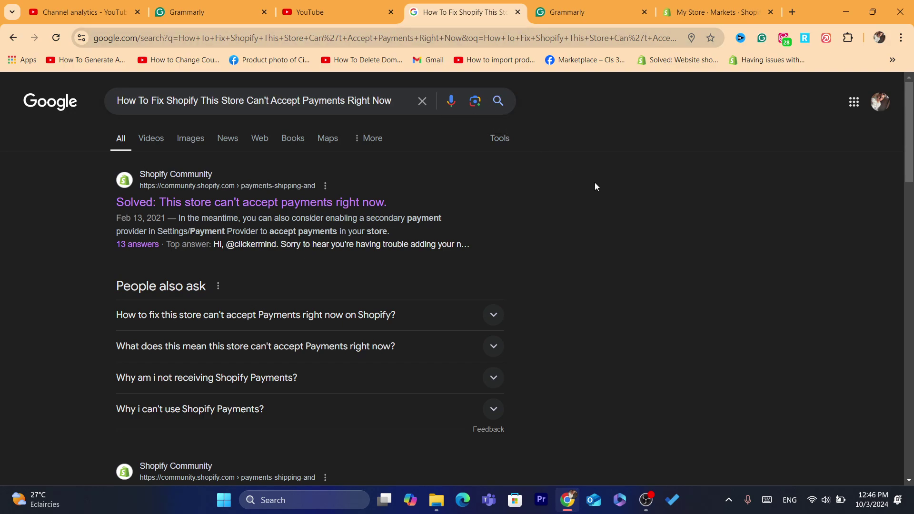
click(504, 38)
drag(504, 38, 618, 4)
click(617, 4)
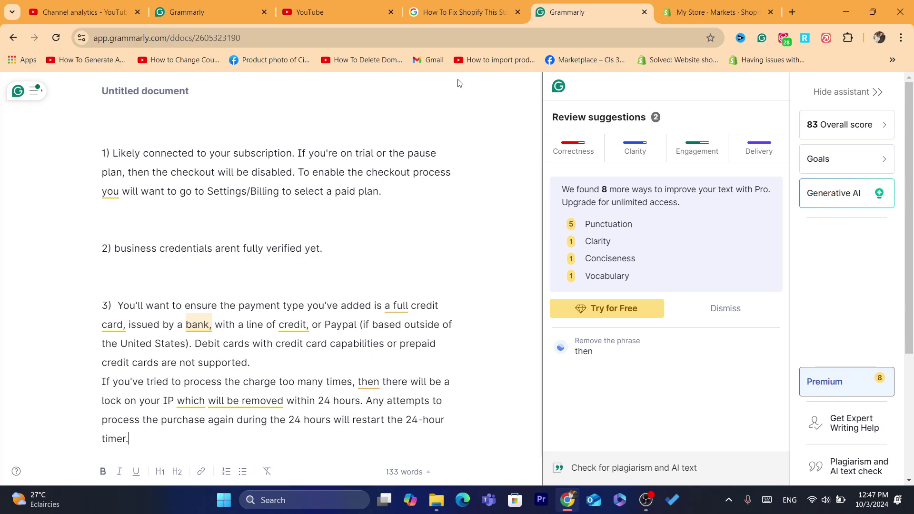
Step: Return to the Google results tab and load shopify.com by typing 'sh' in the address bar
click(473, 6)
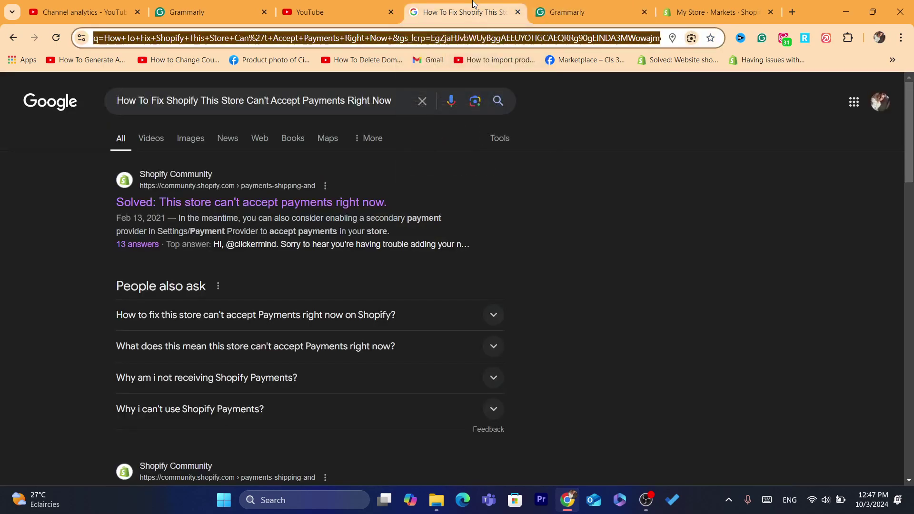
click(479, 40)
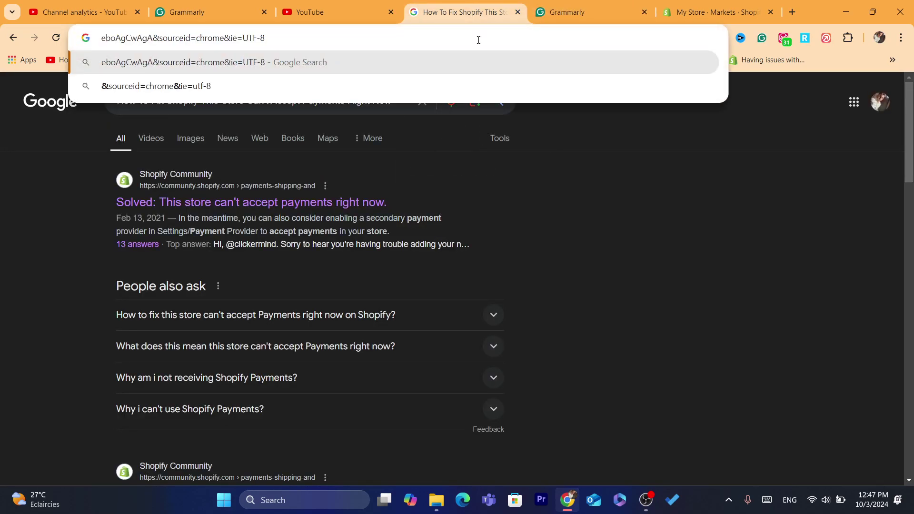
key(ctrl+a)
key(BackSpace)
text(sh)
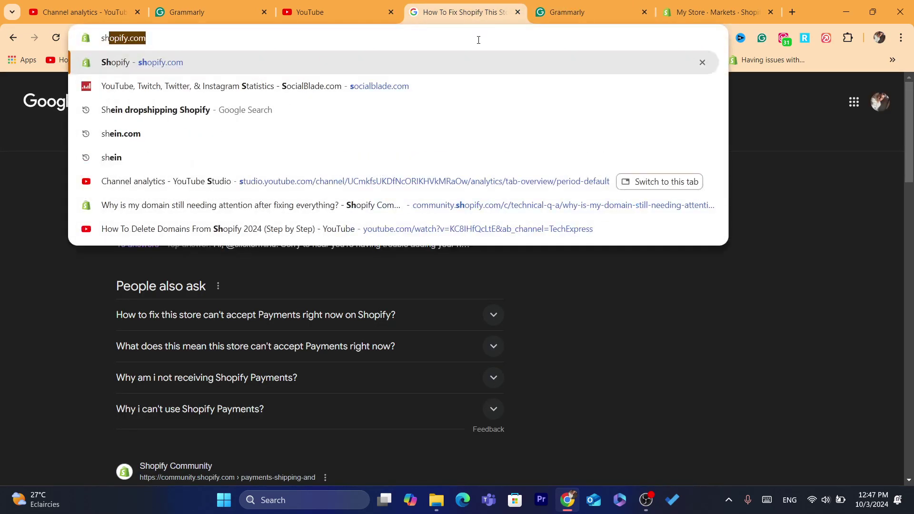
key(Return)
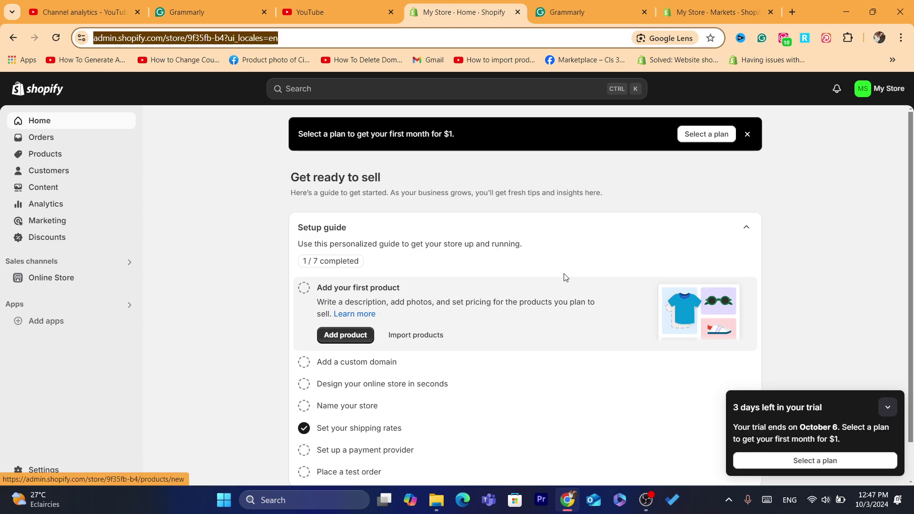
Step: Switch the admin from My Store to the 'for vids' store, then open its Settings
click(881, 89)
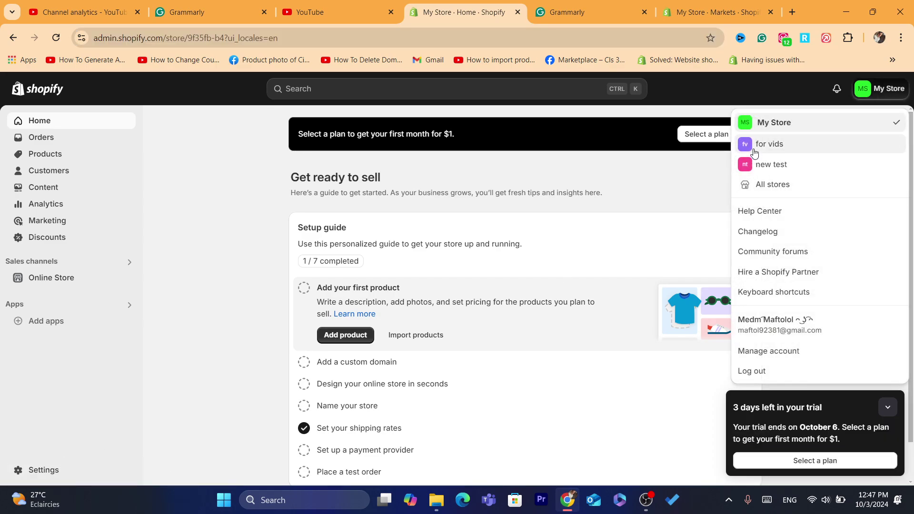
click(754, 148)
click(468, 36)
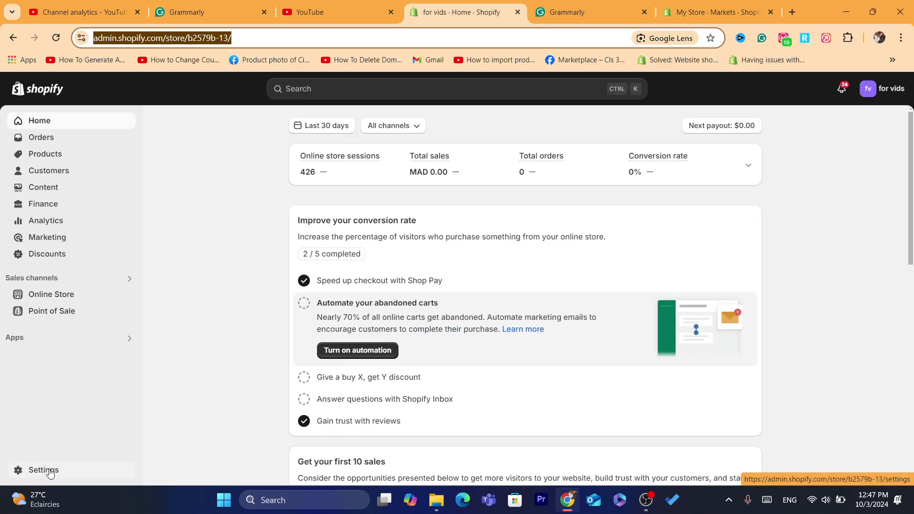
text(s)
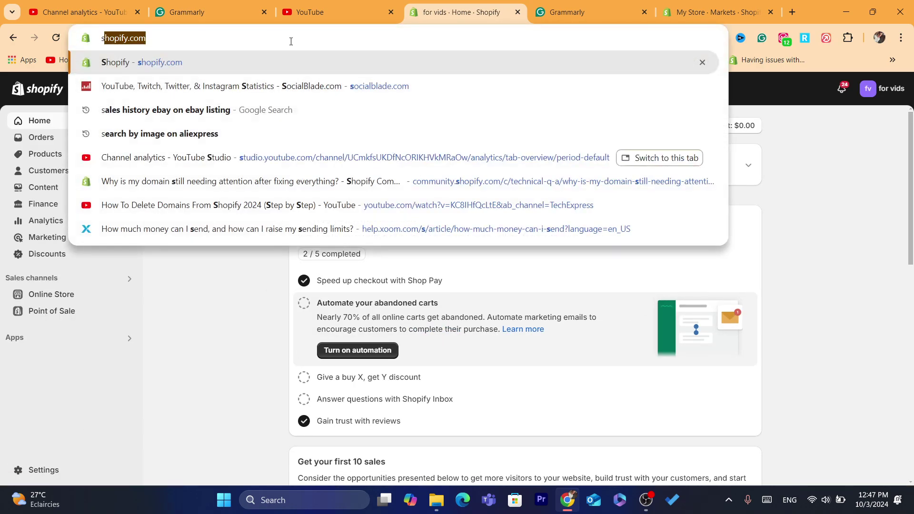
key(Escape)
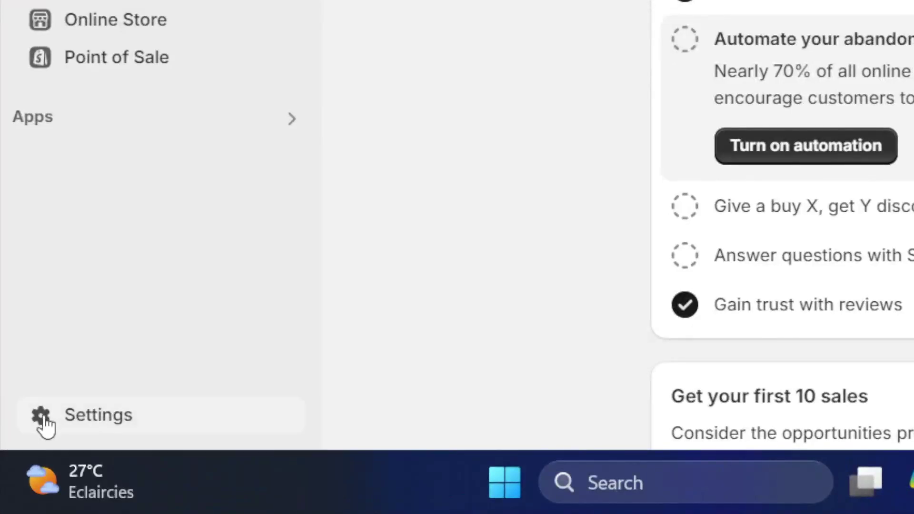
click(40, 424)
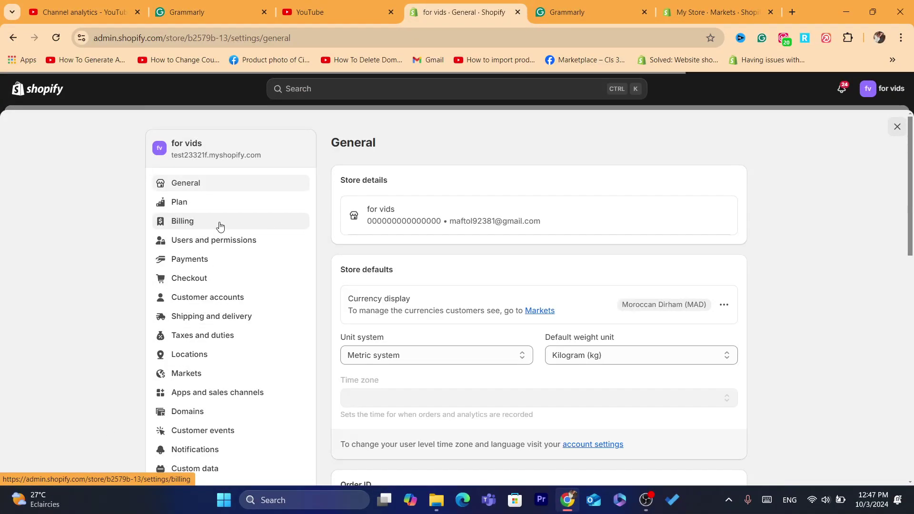
Step: Open the Payments settings and highlight the Shopify Payments test mode warning
click(217, 263)
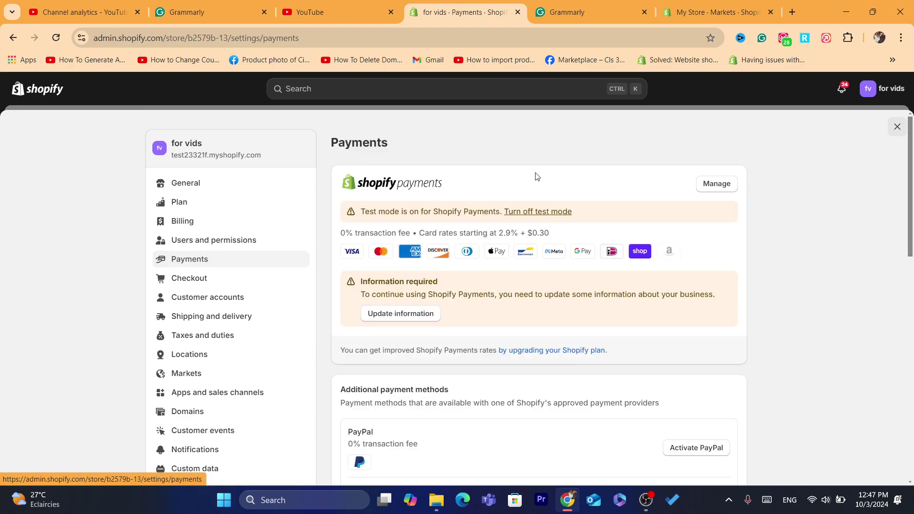
triple_click(434, 211)
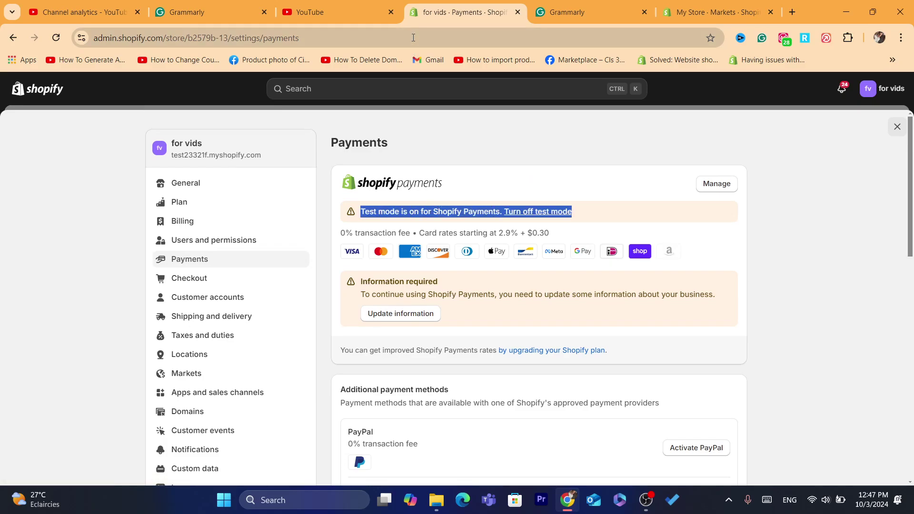
click(413, 38)
text(s)
key(Return)
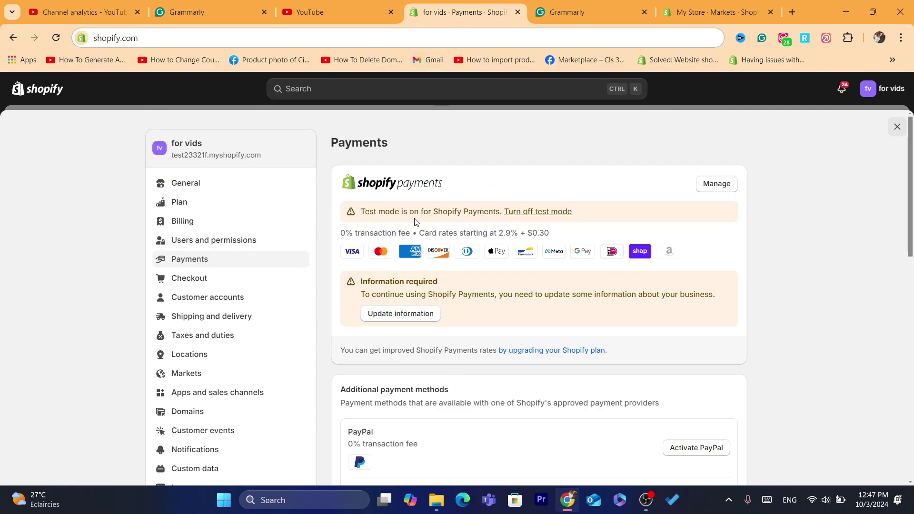
Step: Re-read the test mode and Information required warnings, scrolling through the Payments page
triple_click(390, 211)
click(440, 210)
triple_click(448, 213)
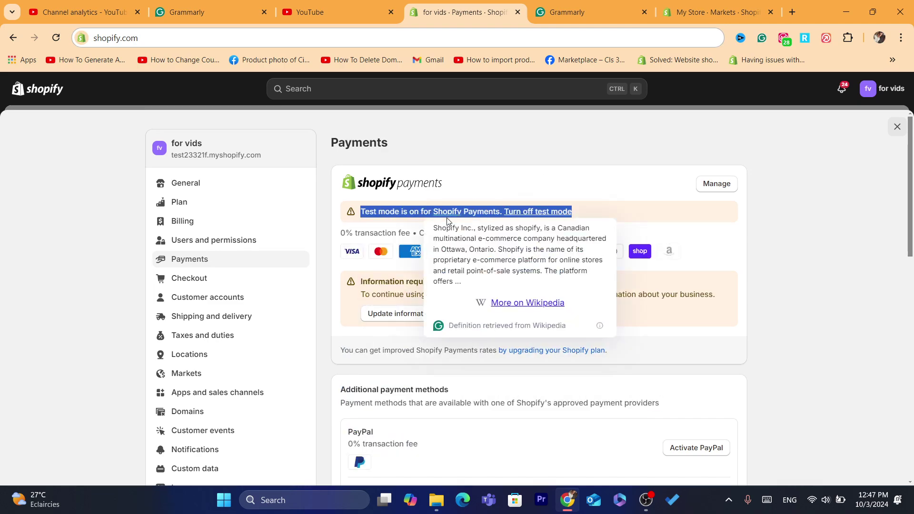
click(509, 195)
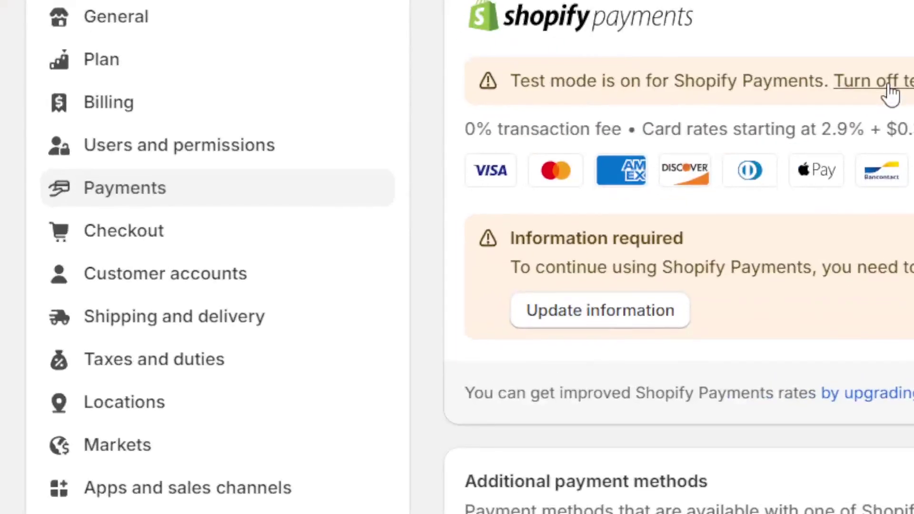
scroll(896, 61, down, 10)
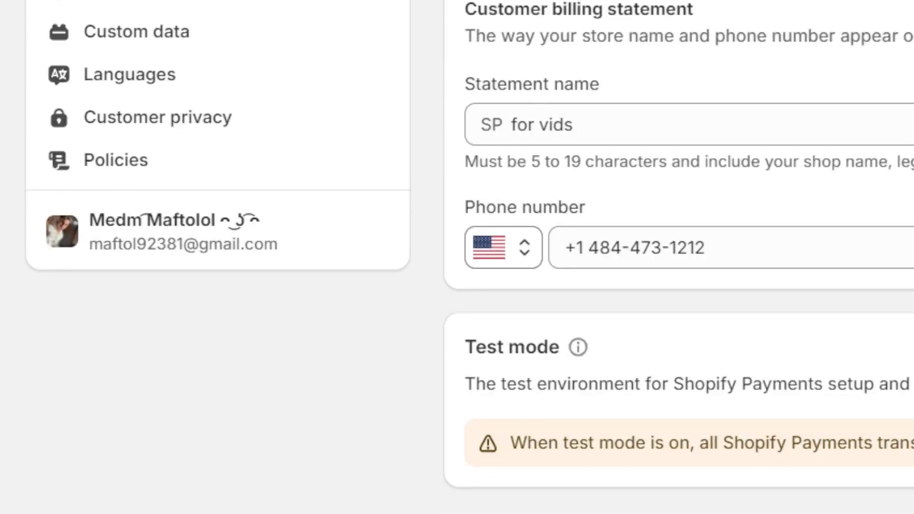
scroll(667, 257, up, 5)
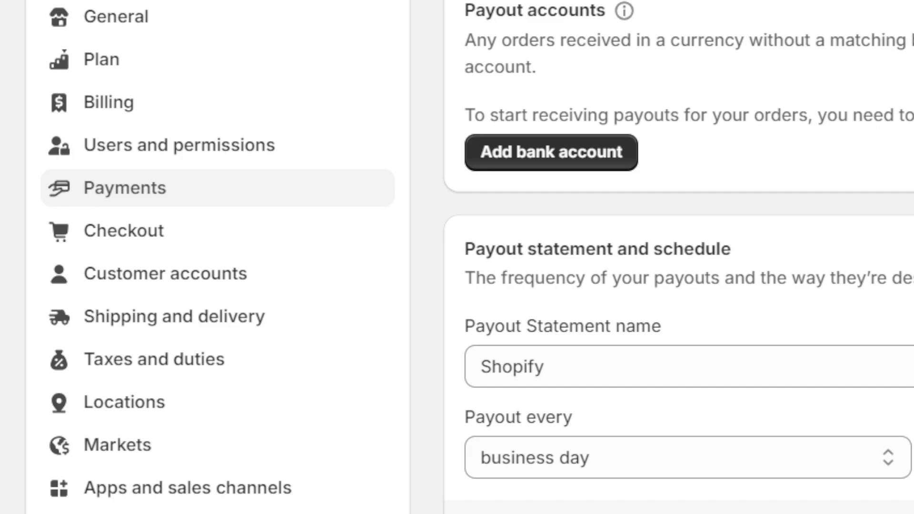
key(ctrl+l)
text(D)
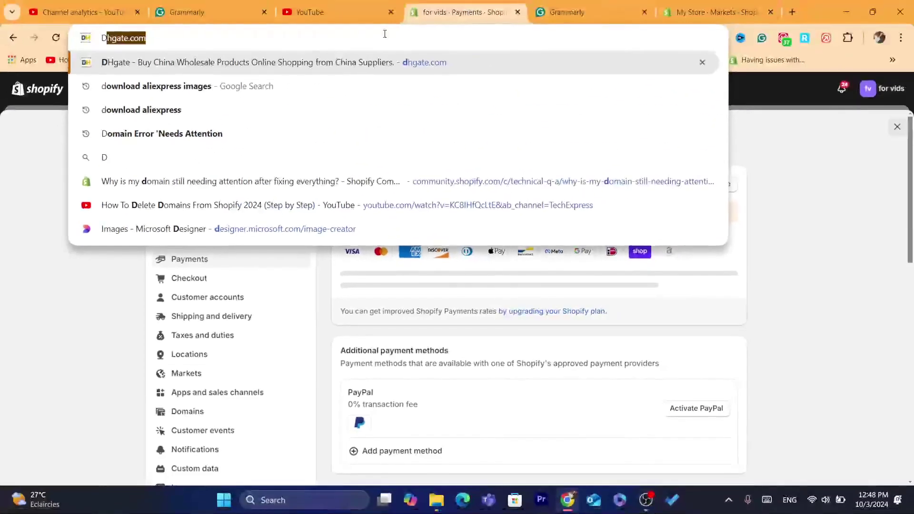
click(682, 328)
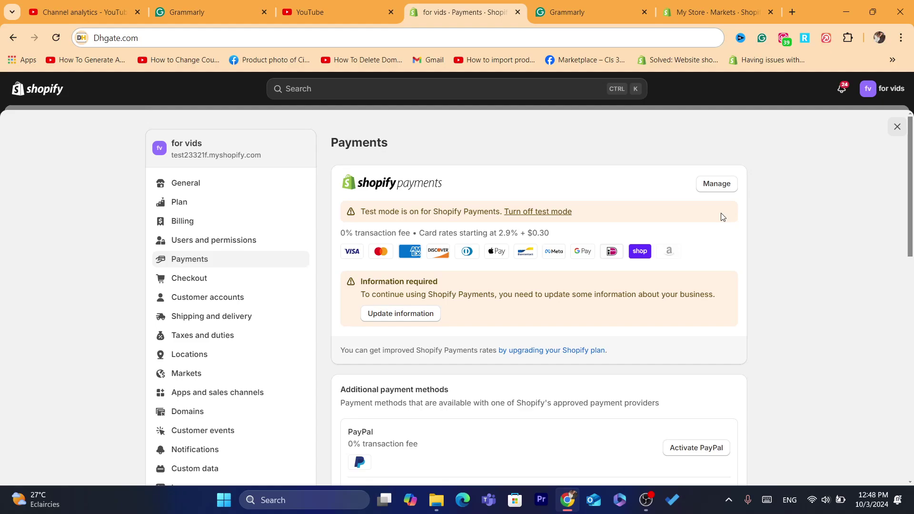
Step: Open Shopify Payments via Manage, read the Test mode section and switch test mode off
click(709, 190)
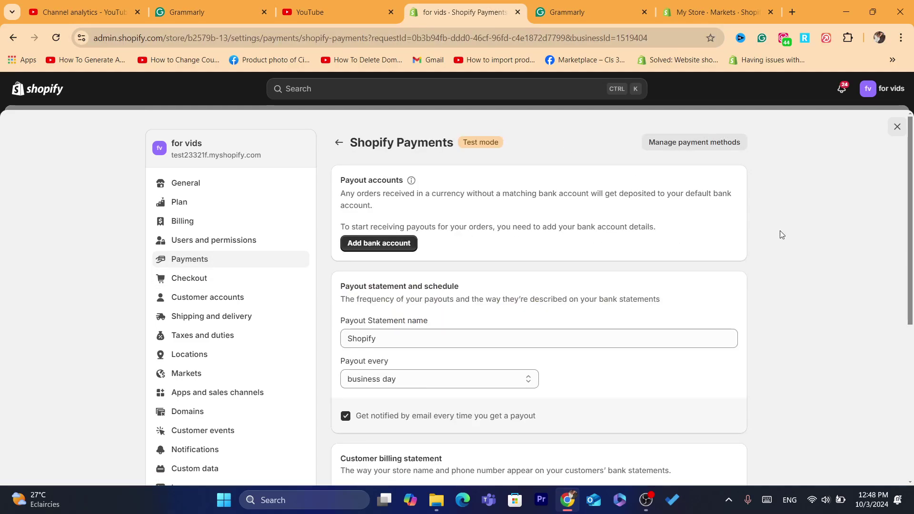
drag(909, 210, 912, 410)
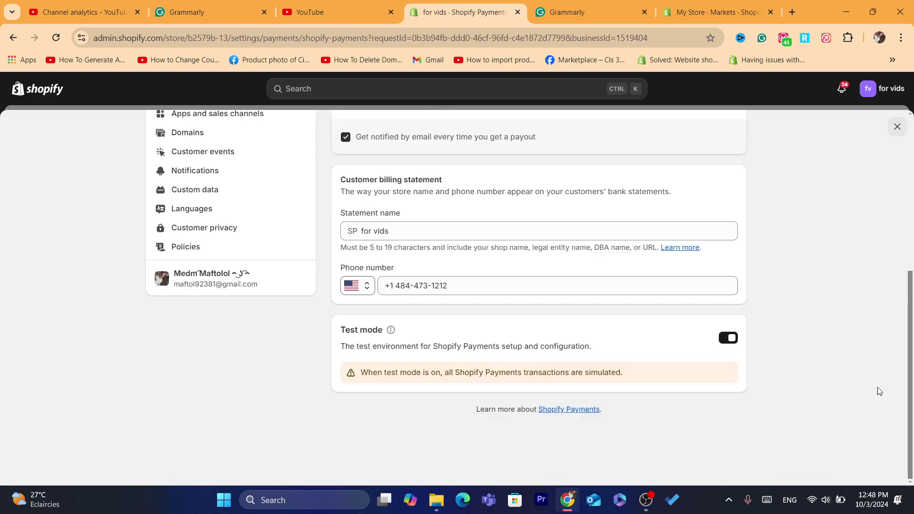
drag(334, 332, 443, 346)
click(443, 346)
triple_click(442, 345)
click(518, 337)
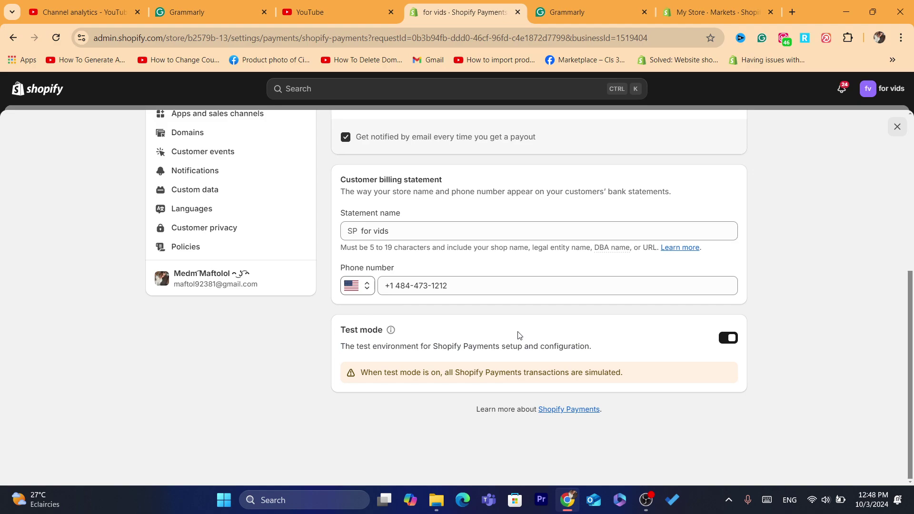
click(735, 339)
scroll(761, 214, up, 6)
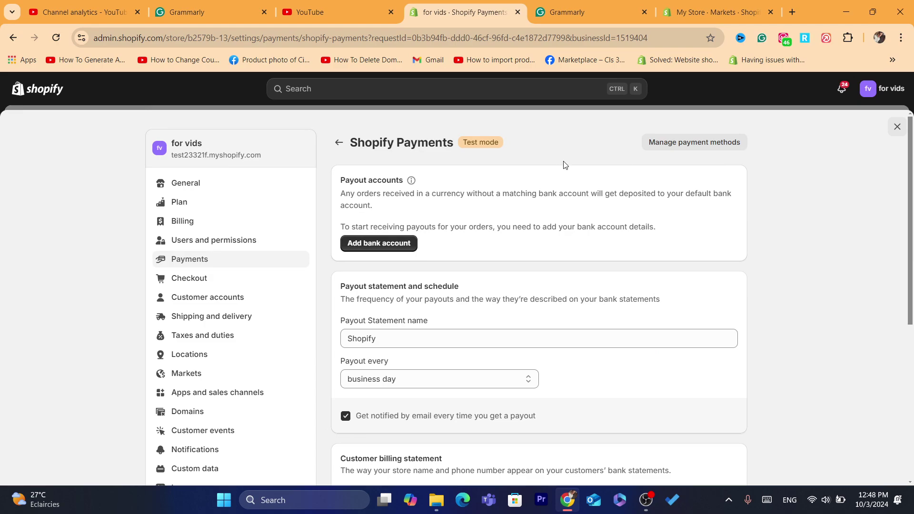
Step: Return to Payments, then highlight the notes' advice about enabling checkout with a paid plan
click(338, 144)
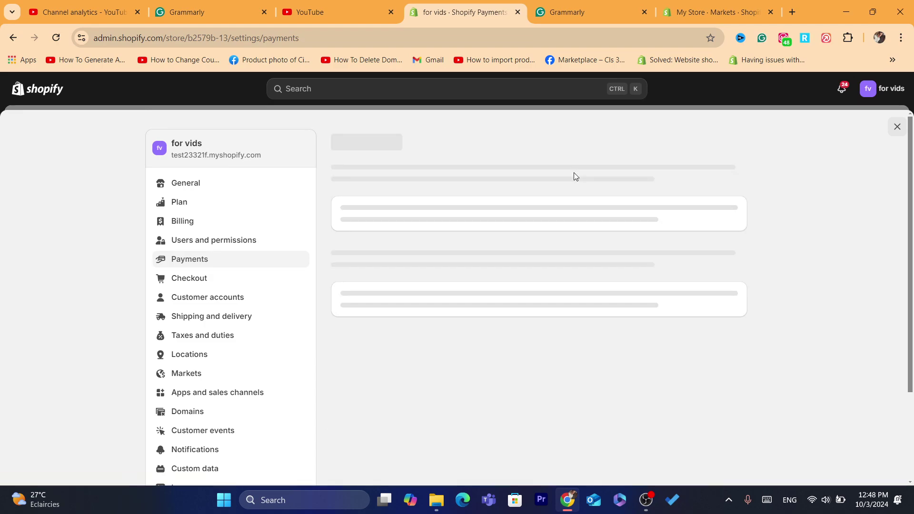
click(592, 6)
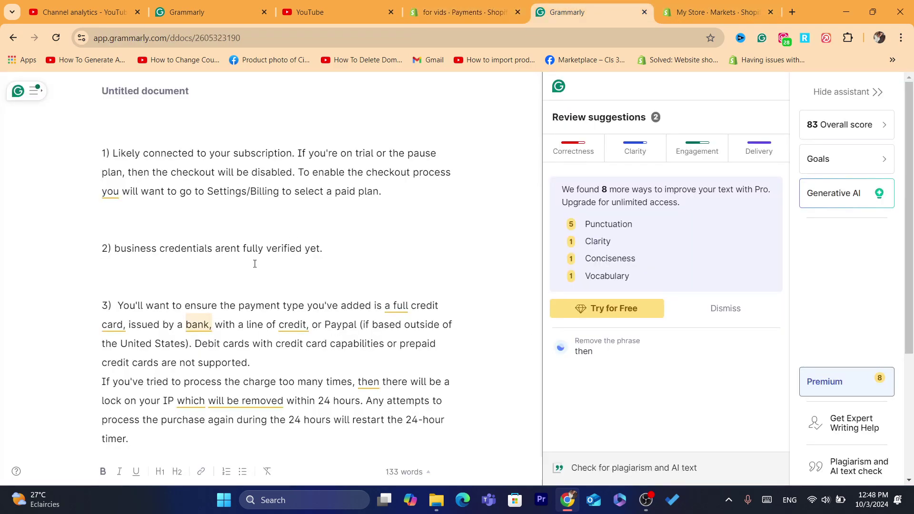
scroll(912, 242, down, 3)
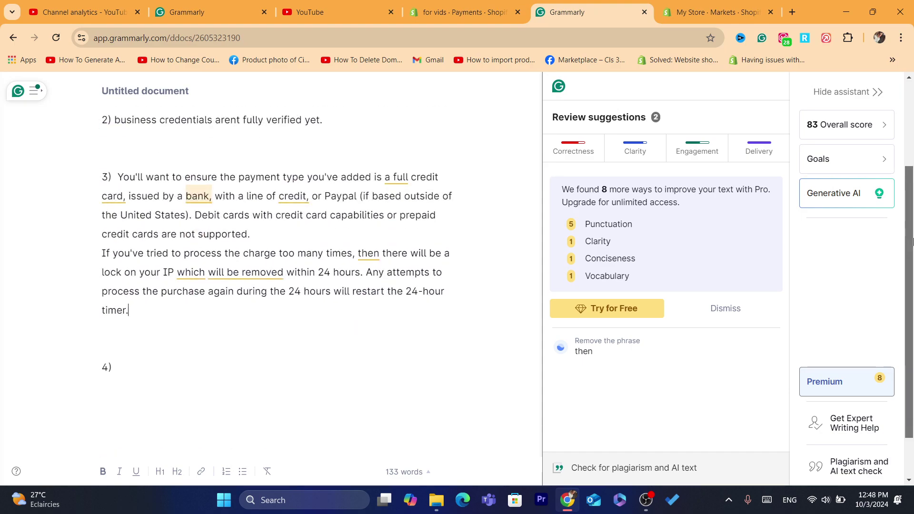
scroll(912, 241, up, 3)
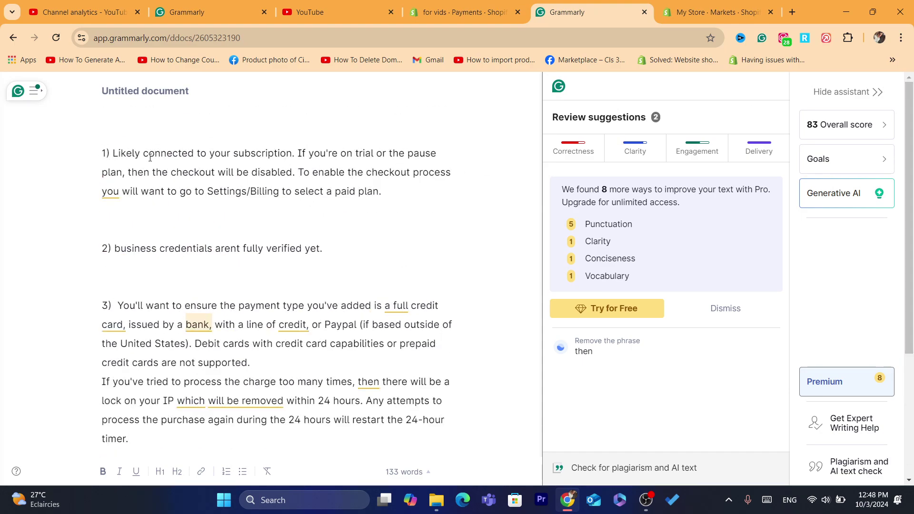
click(410, 41)
text(s)
click(325, 395)
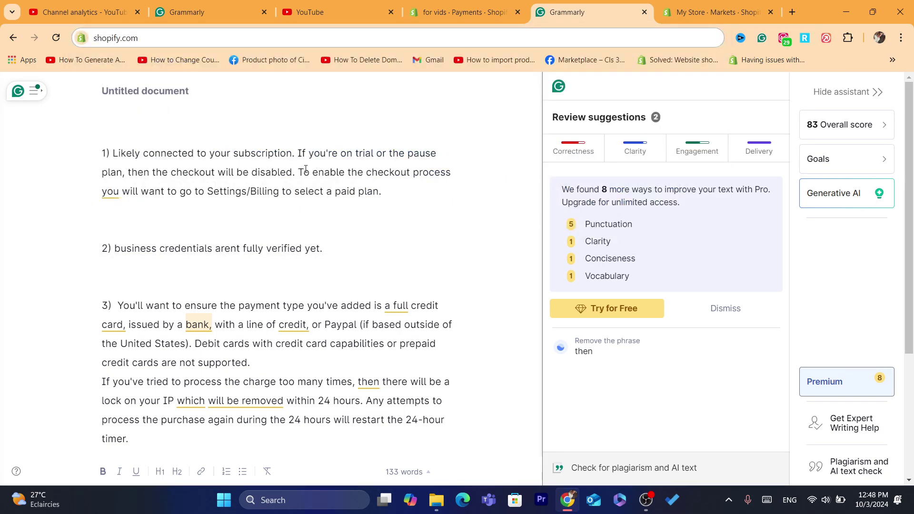
drag(303, 173, 388, 188)
click(387, 188)
Step: Open Billing, then Plan, showing the Basic plan at $1 USD/month until October 16, 2024
click(493, 4)
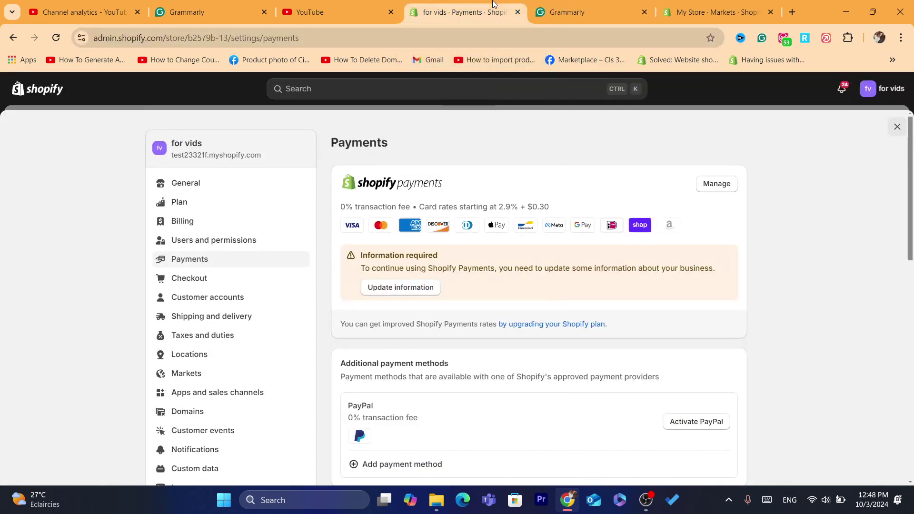
click(205, 223)
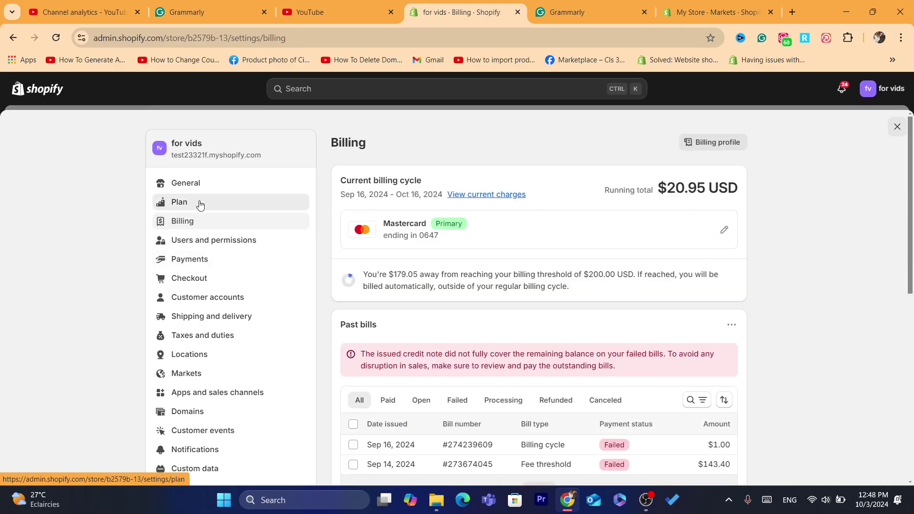
click(174, 213)
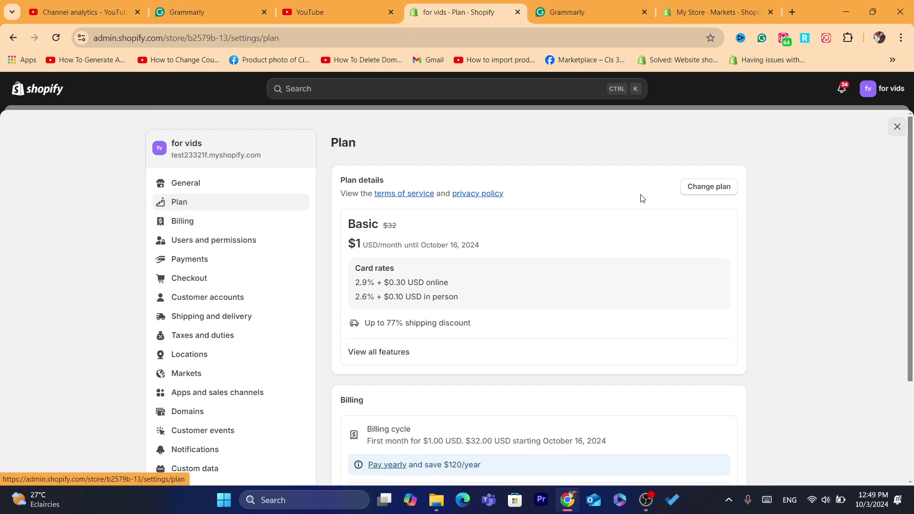
Step: Reopen Settings and the Payments page, scrolling down to the Shopify Payments section
click(897, 127)
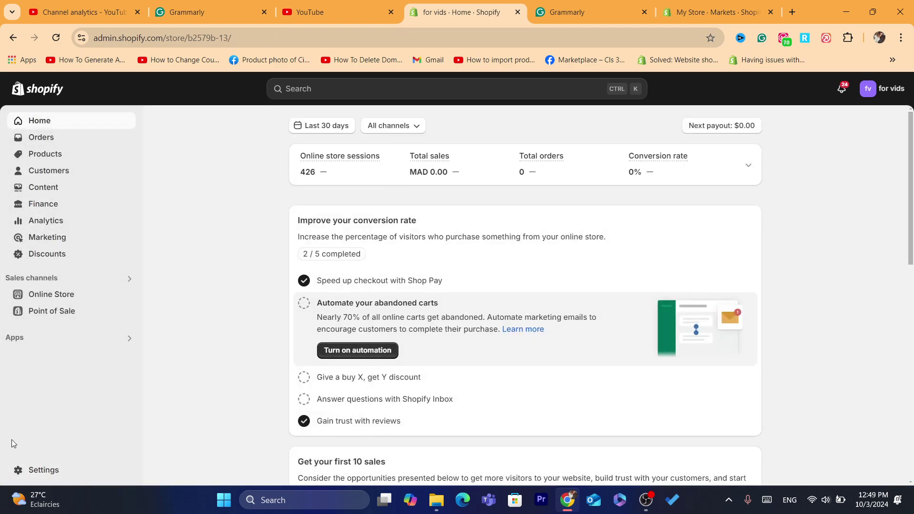
click(34, 477)
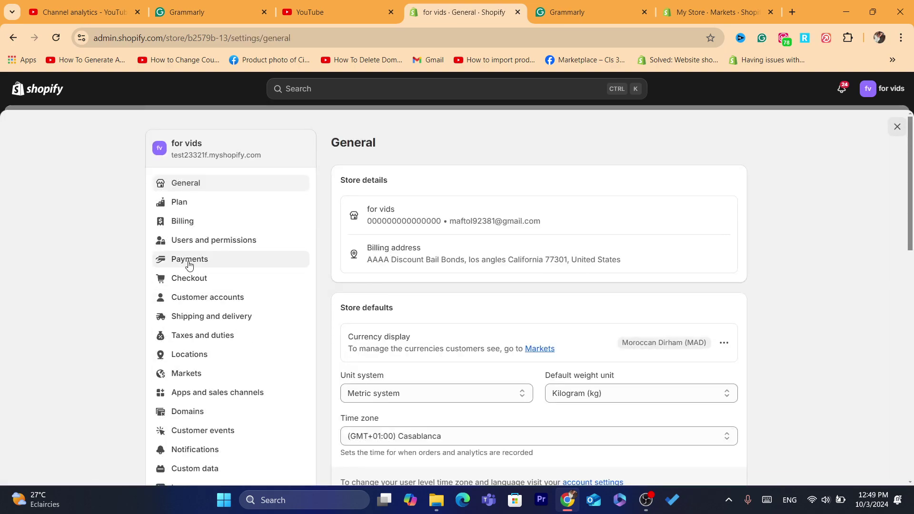
click(189, 262)
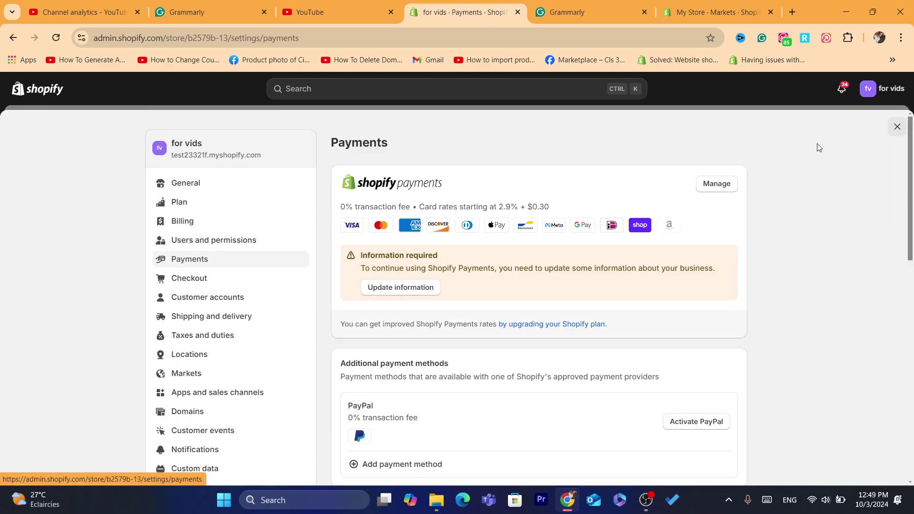
drag(912, 170, 912, 188)
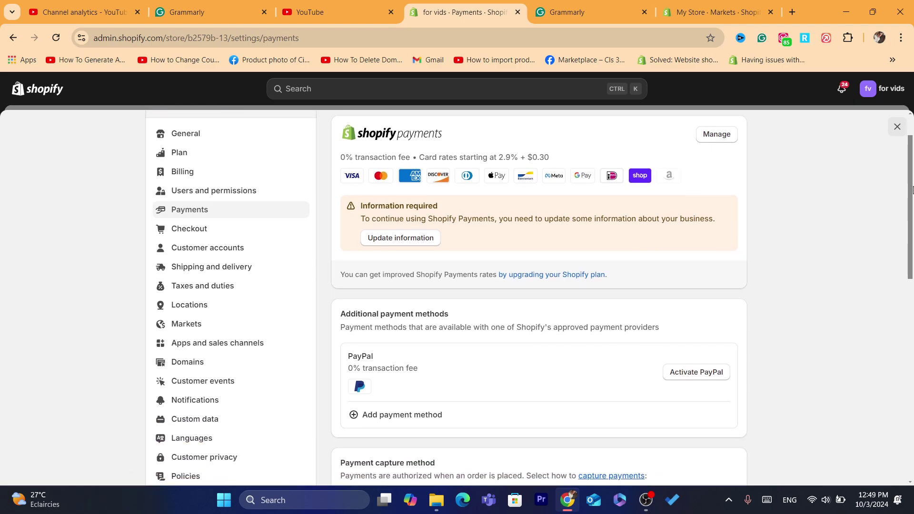
scroll(512, 218, down, 2)
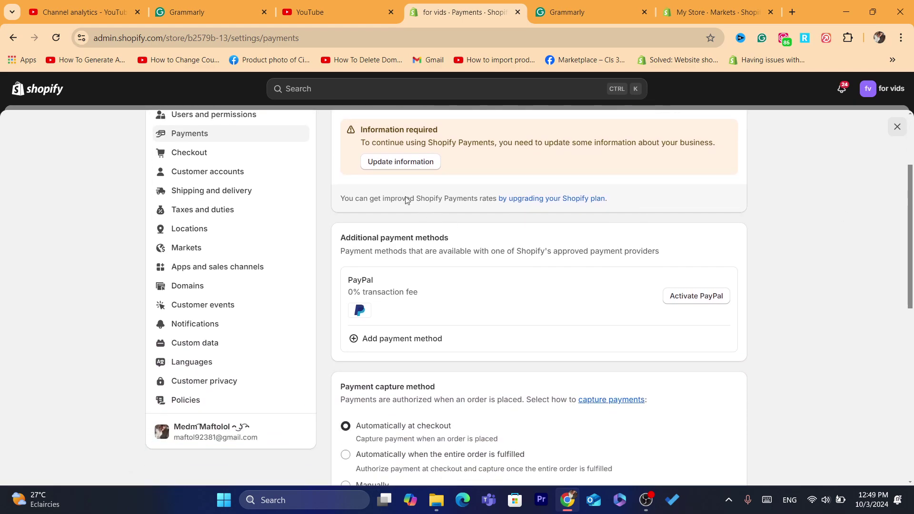
click(703, 207)
drag(910, 225, 908, 185)
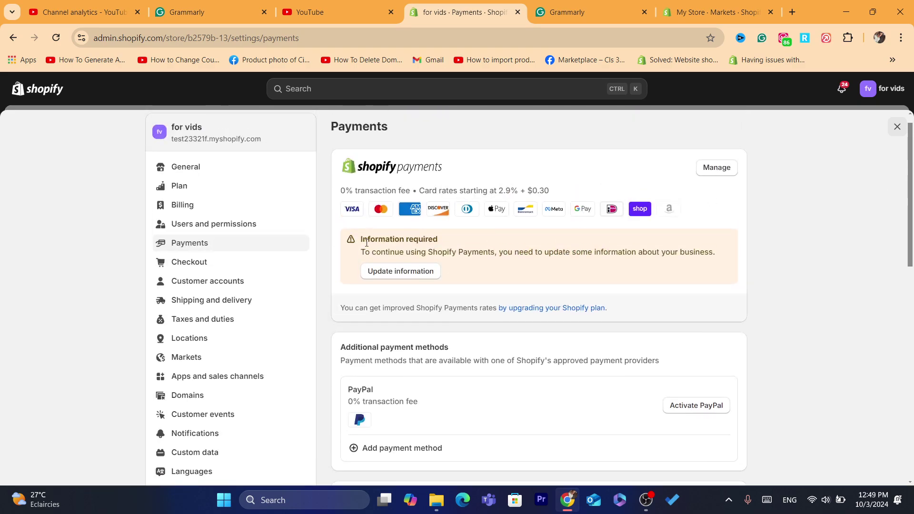
Step: Highlight the Information required heading and the sentence explaining the required update
drag(356, 240, 555, 253)
click(555, 252)
triple_click(656, 250)
drag(371, 242, 497, 252)
double_click(505, 252)
scroll(911, 205, down, 3)
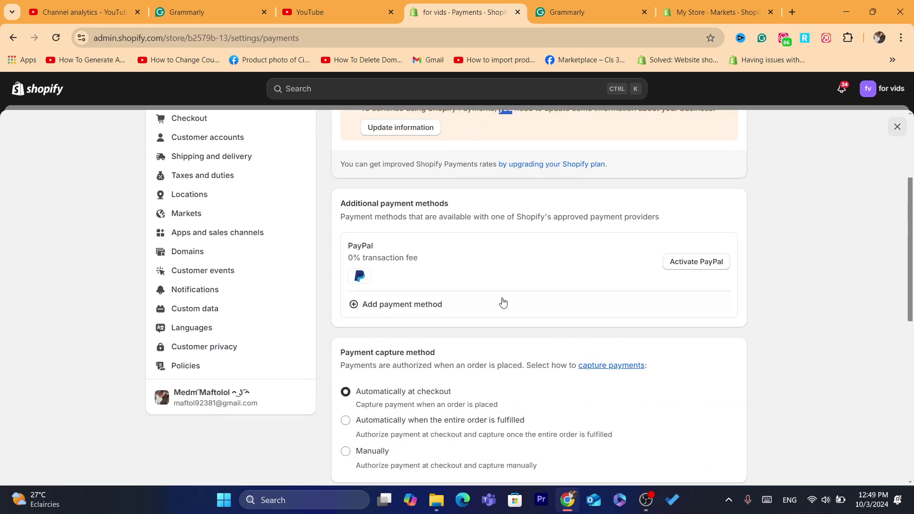
scroll(461, 241, up, 3)
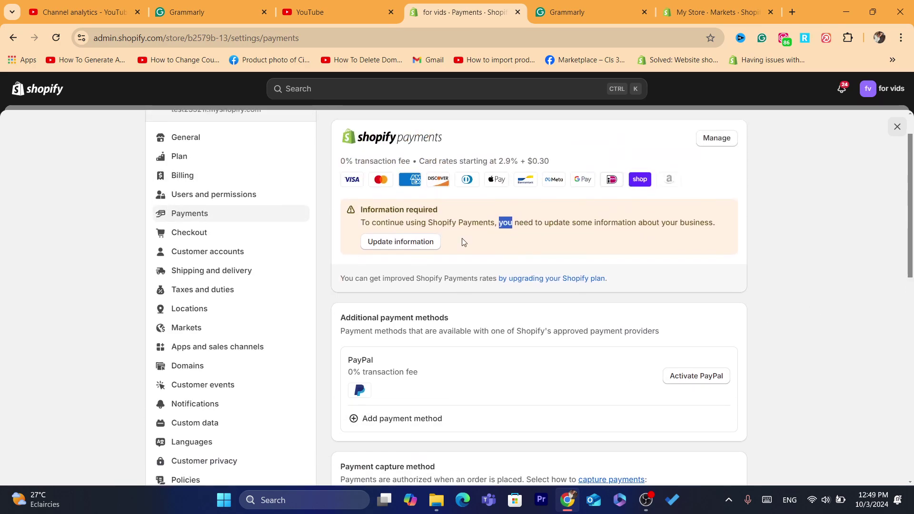
double_click(441, 223)
drag(449, 227, 648, 479)
triple_click(592, 225)
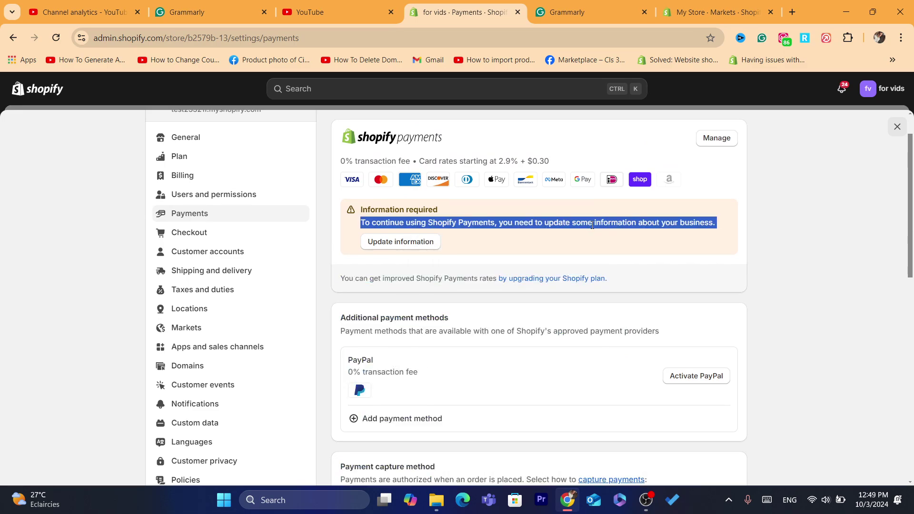
click(459, 38)
text(shopify.com)
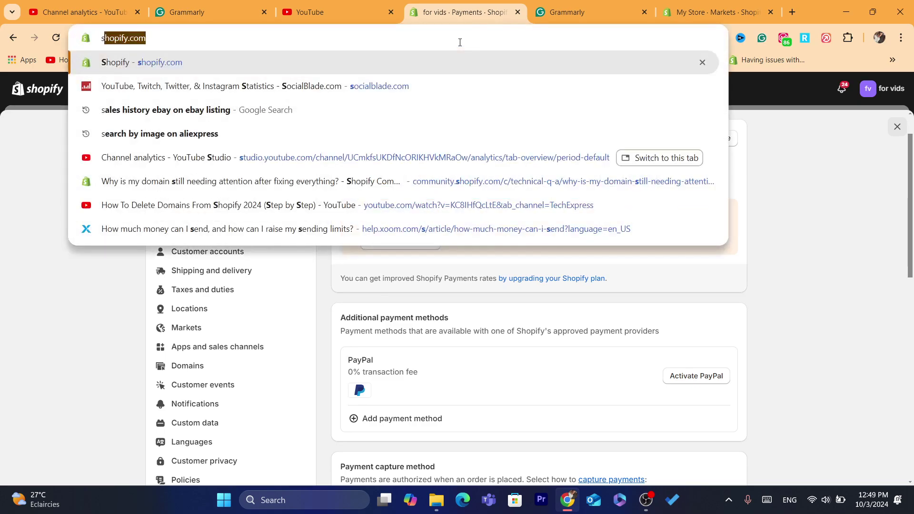
click(518, 304)
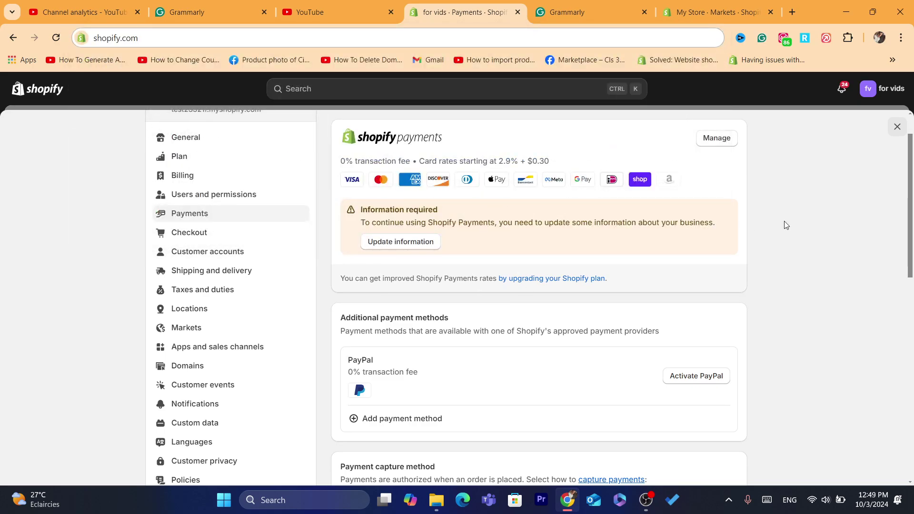
triple_click(578, 226)
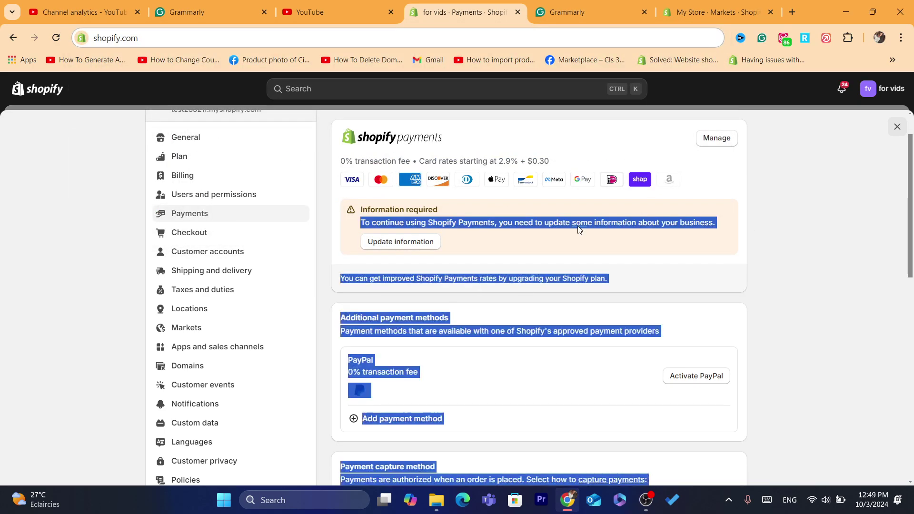
click(466, 222)
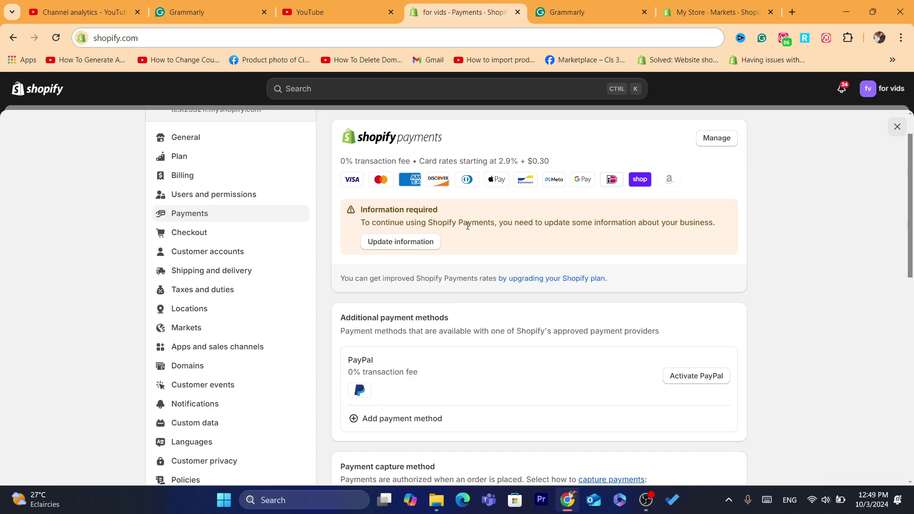
triple_click(467, 225)
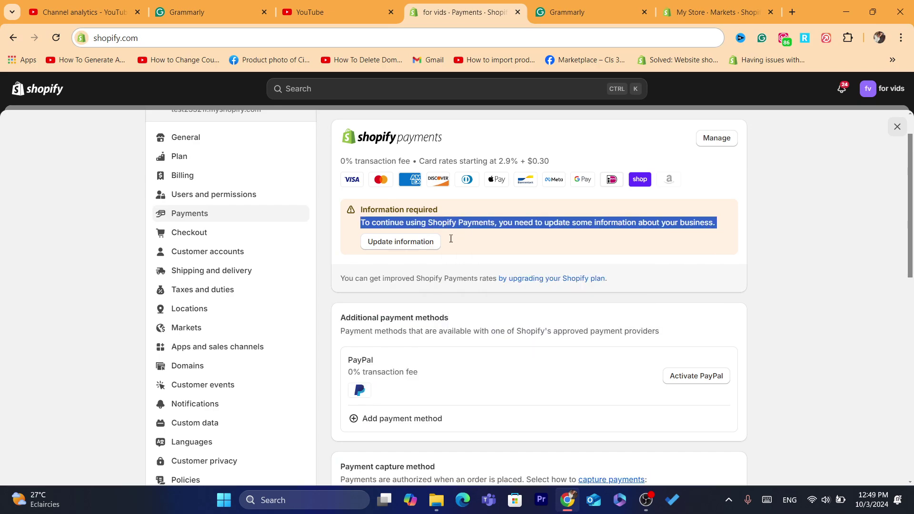
double_click(460, 280)
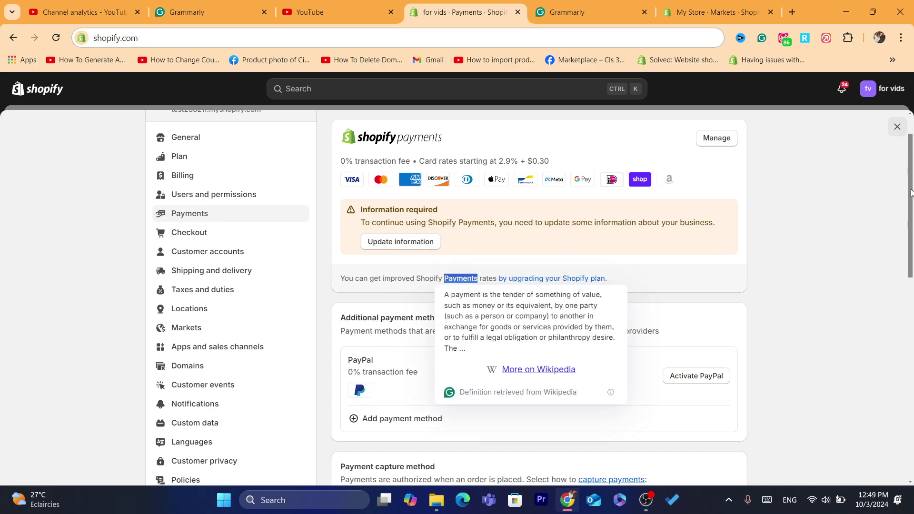
drag(910, 193, 453, 125)
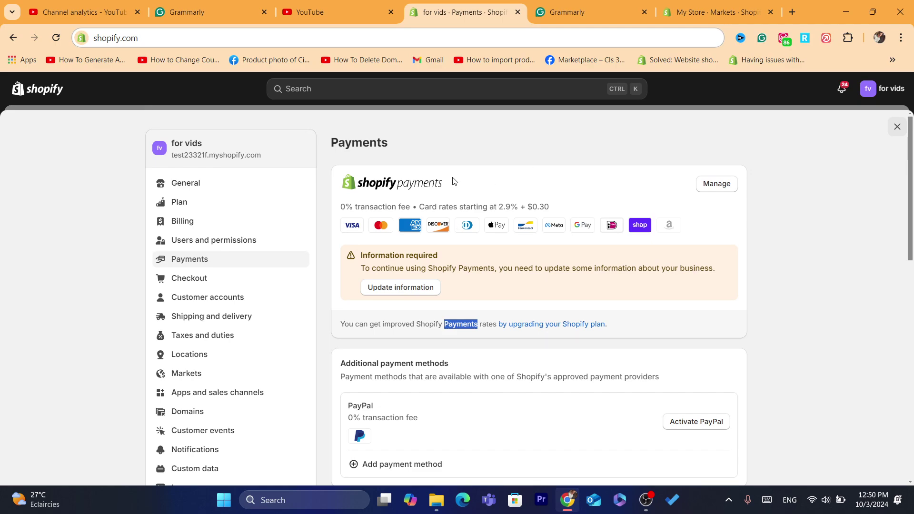
triple_click(448, 208)
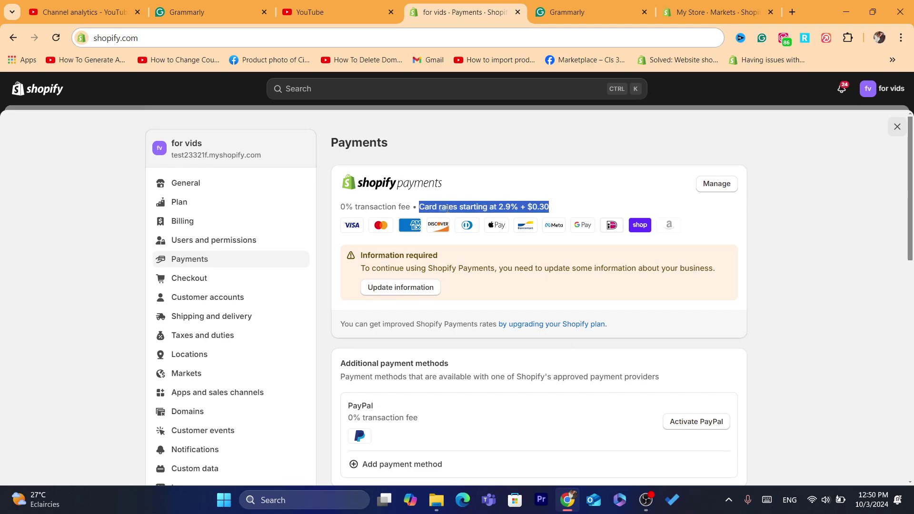
double_click(457, 142)
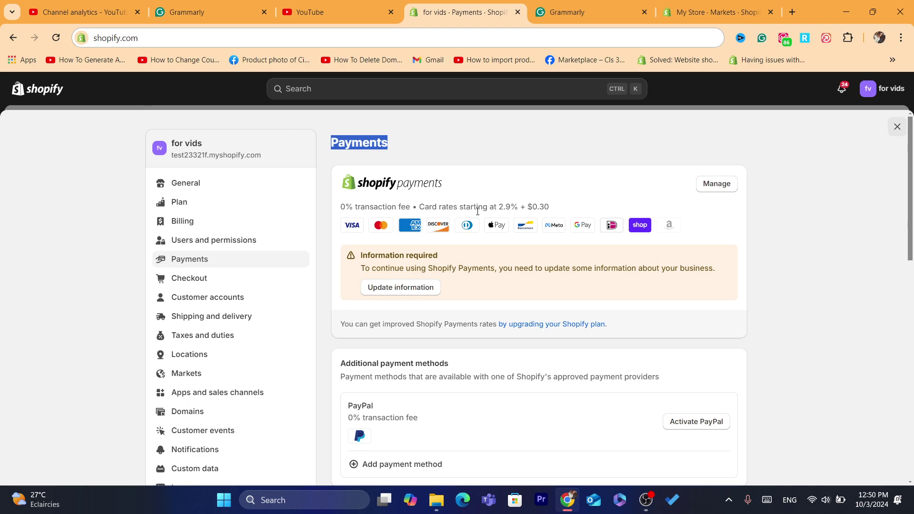